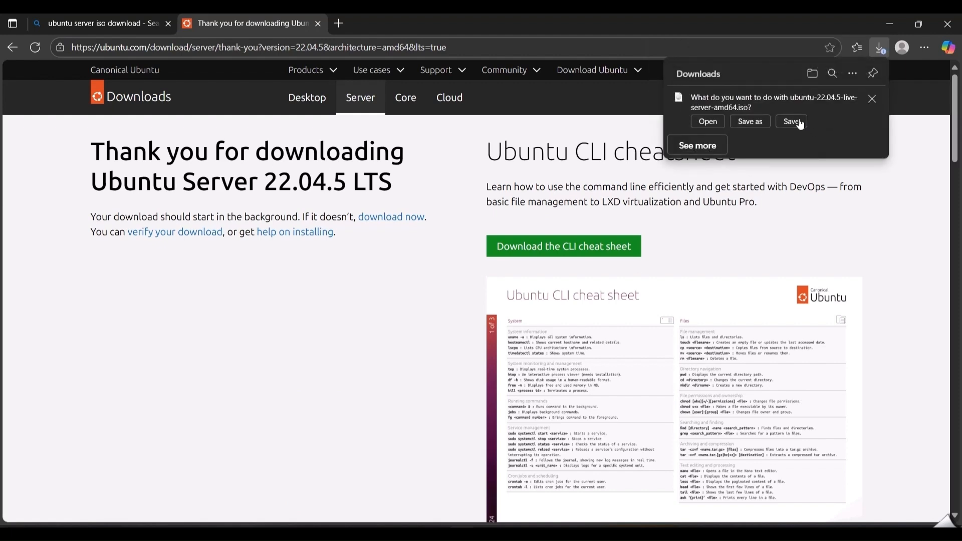
# Save the ubuntu-22.04.5-live-server-amd64.iso download to the computer
pyautogui.click(800, 124)
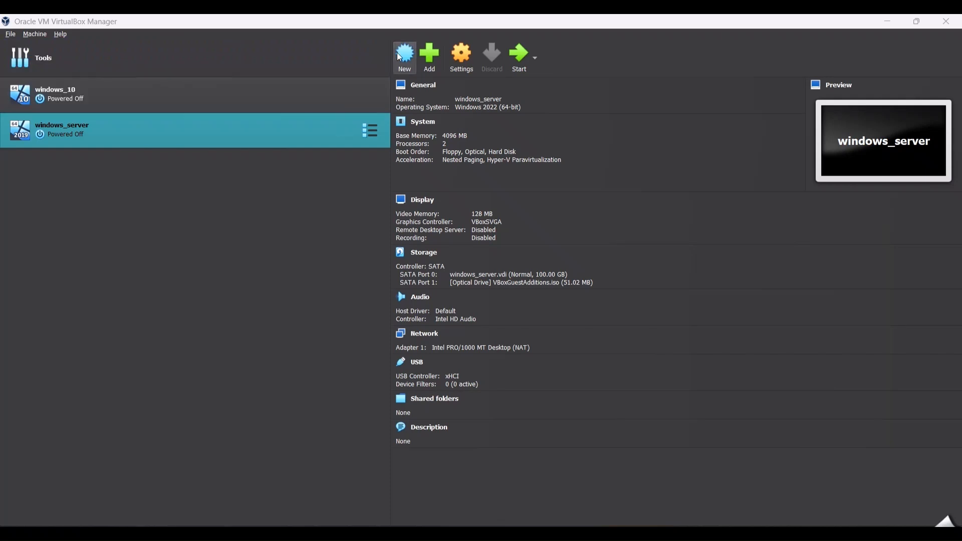
# In VirtualBox, start a new virtual machine named ubuntu_server, stored in the "ubuntu server" folder inside VirtualBox VMs
pyautogui.click(407, 64)
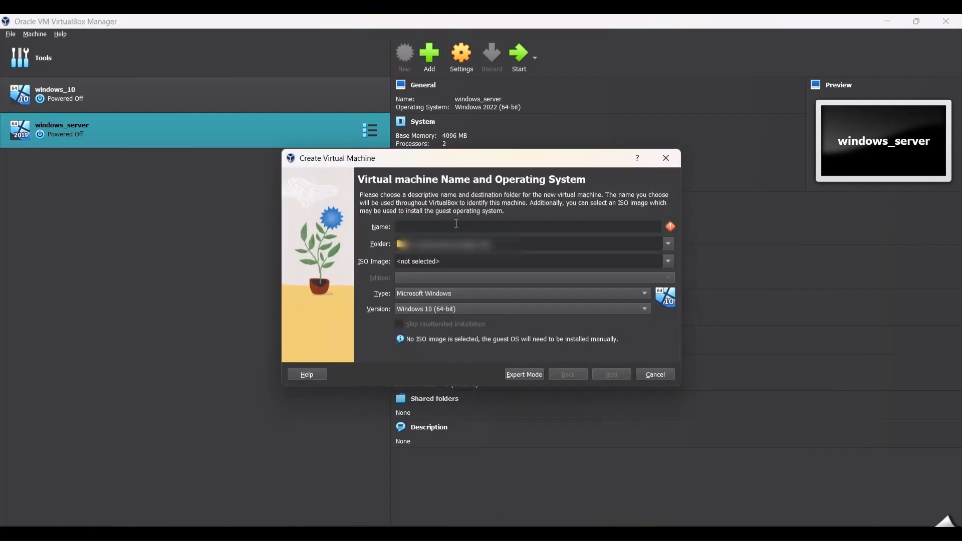
pyautogui.write('ubuntu')
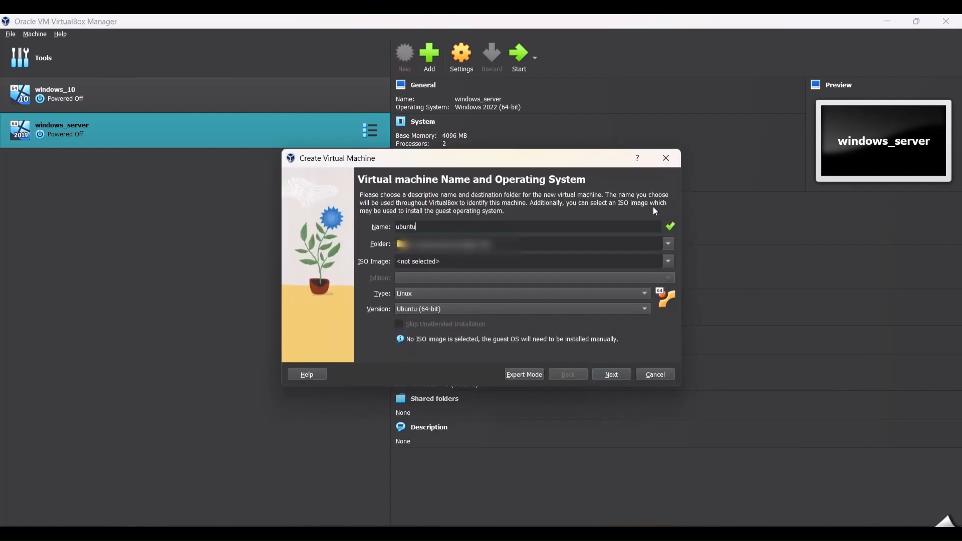
pyautogui.write('_server')
pyautogui.click(668, 248)
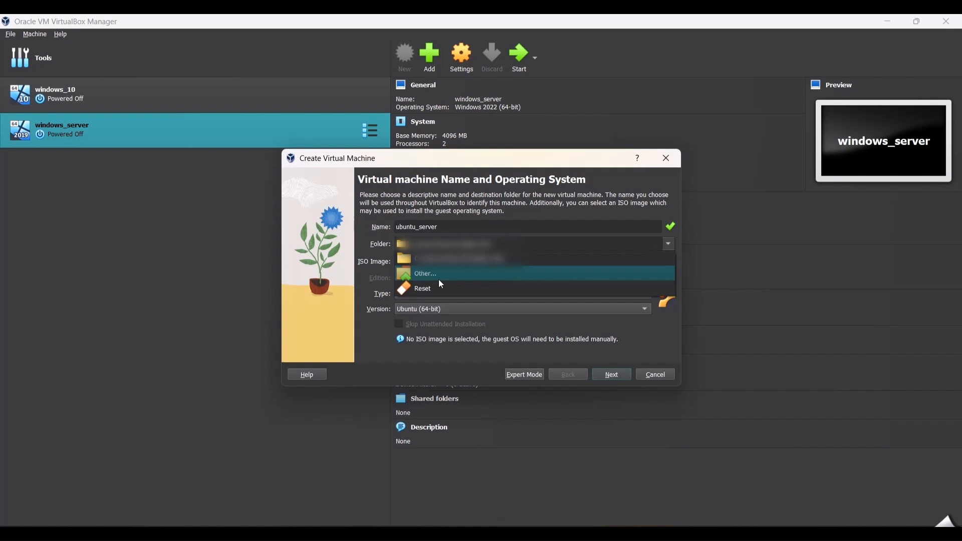
pyautogui.click(434, 276)
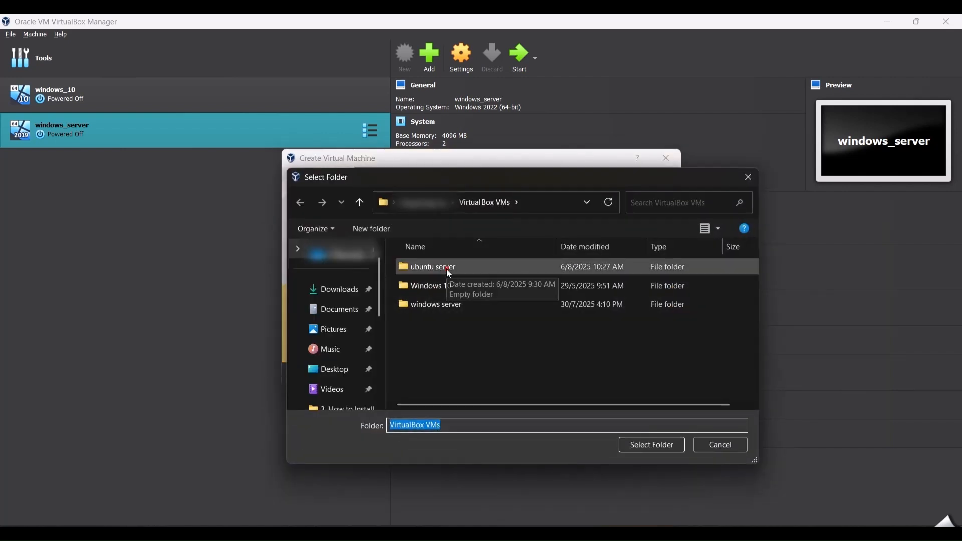
pyautogui.click(447, 268)
pyautogui.click(646, 446)
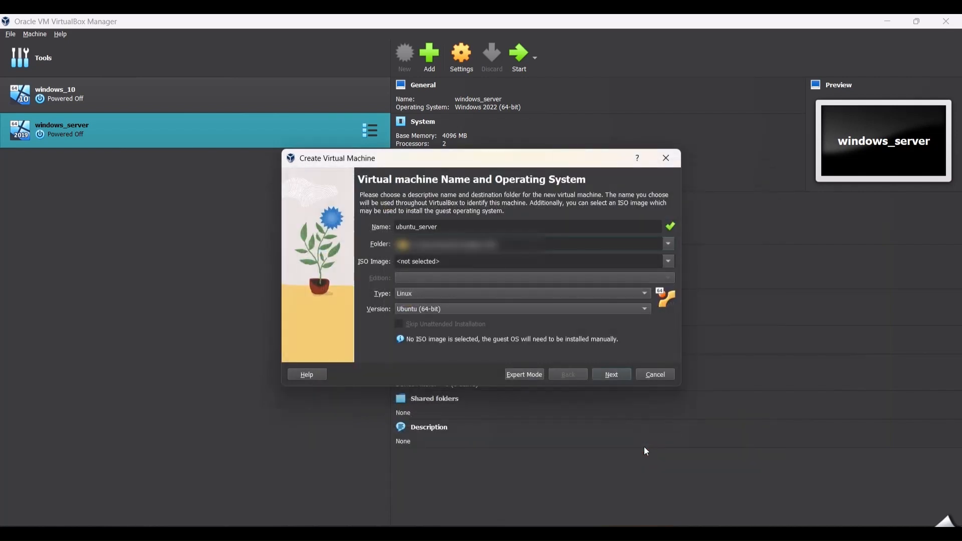
# Use ubuntu-22.04.5-live-server-amd64 from Downloads as the machine's ISO image and skip the unattended installation
pyautogui.click(673, 259)
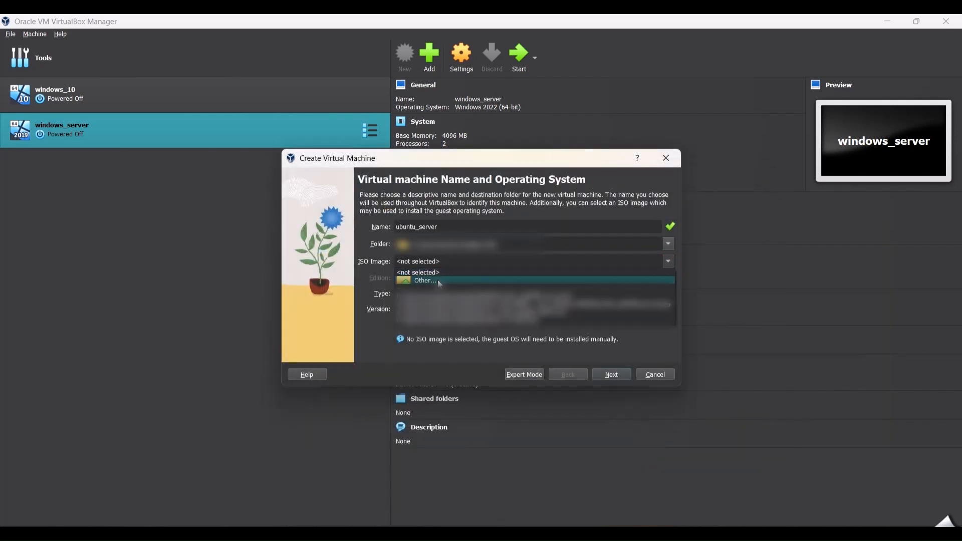
pyautogui.click(427, 281)
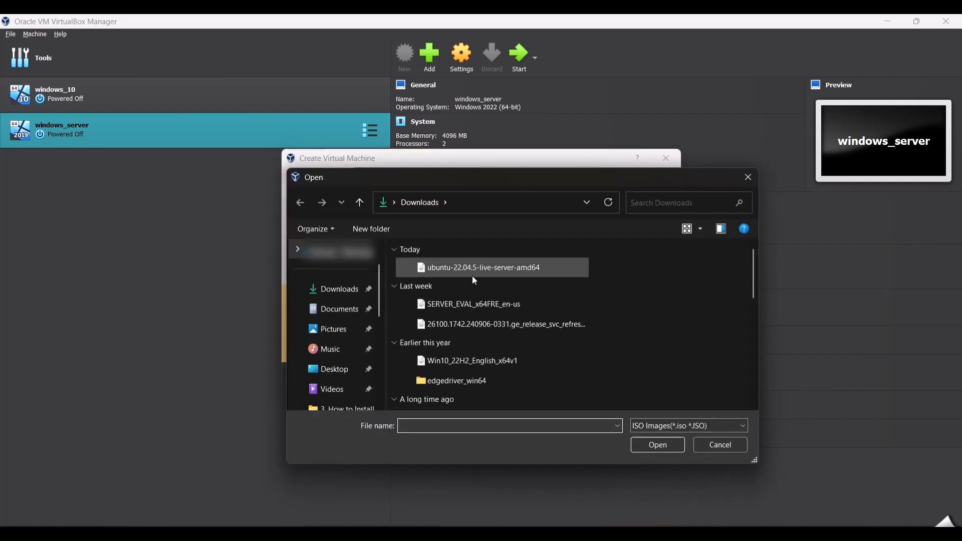
pyautogui.click(479, 266)
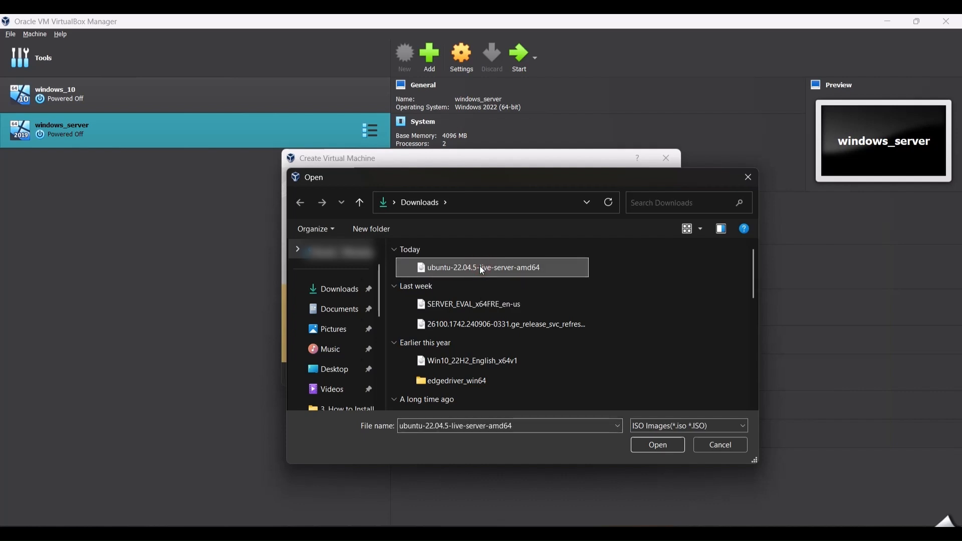
pyautogui.doubleClick(521, 264)
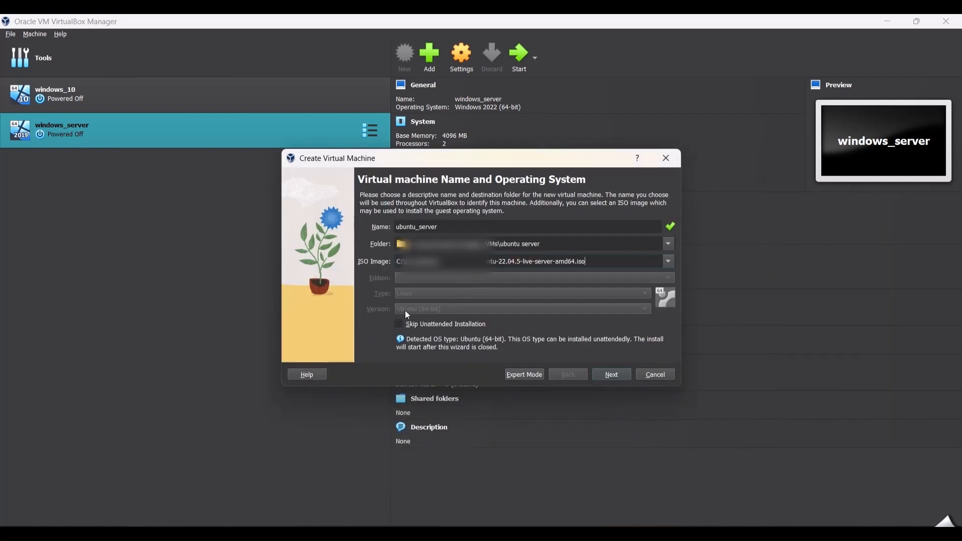
pyautogui.click(399, 325)
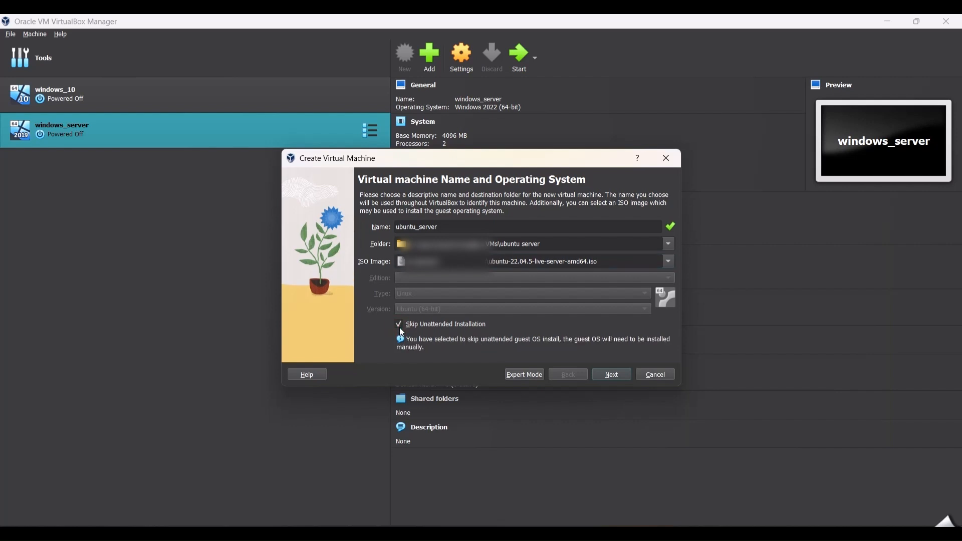
pyautogui.click(612, 375)
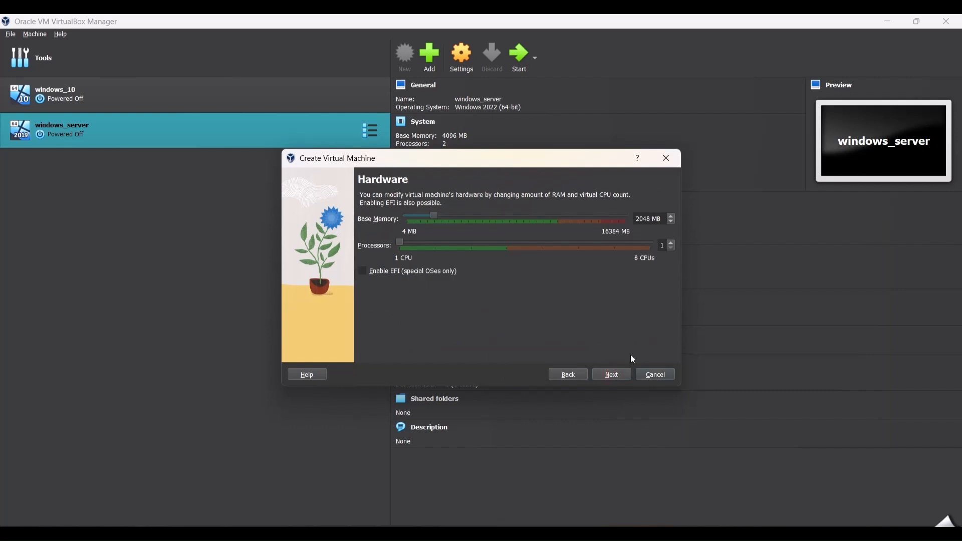
# Finish creating the machine with 2 processors, keeping 2048 MB of memory and a new 25 GB virtual hard disk
pyautogui.click(672, 243)
pyautogui.click(618, 375)
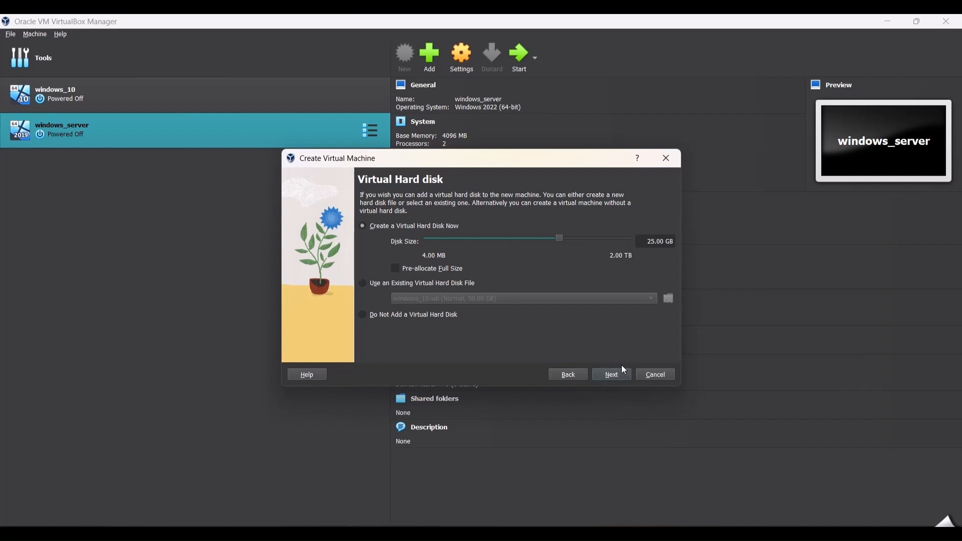
pyautogui.click(615, 371)
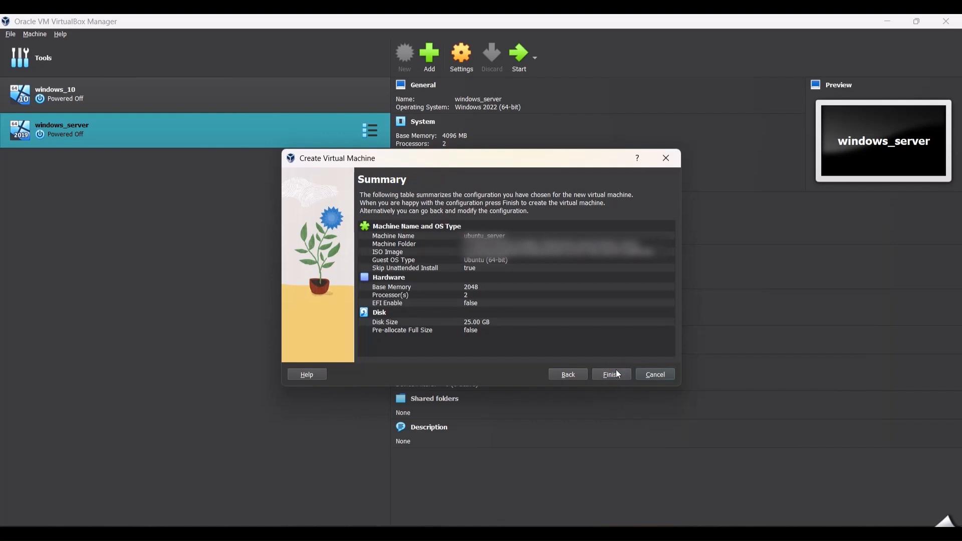
pyautogui.click(616, 376)
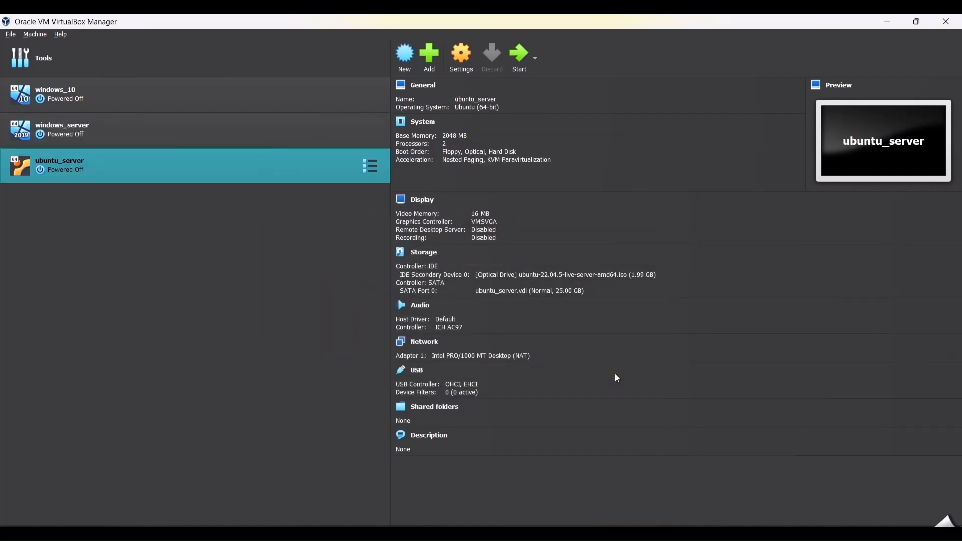
# Start the ubuntu_server virtual machine and choose English as the installer language
pyautogui.click(526, 63)
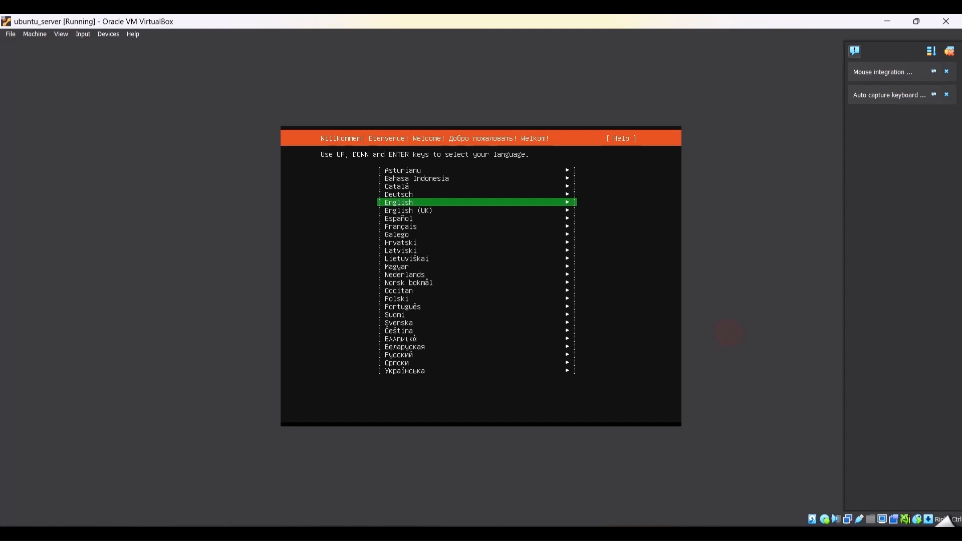
pyautogui.click(642, 355)
pyautogui.press('Return')
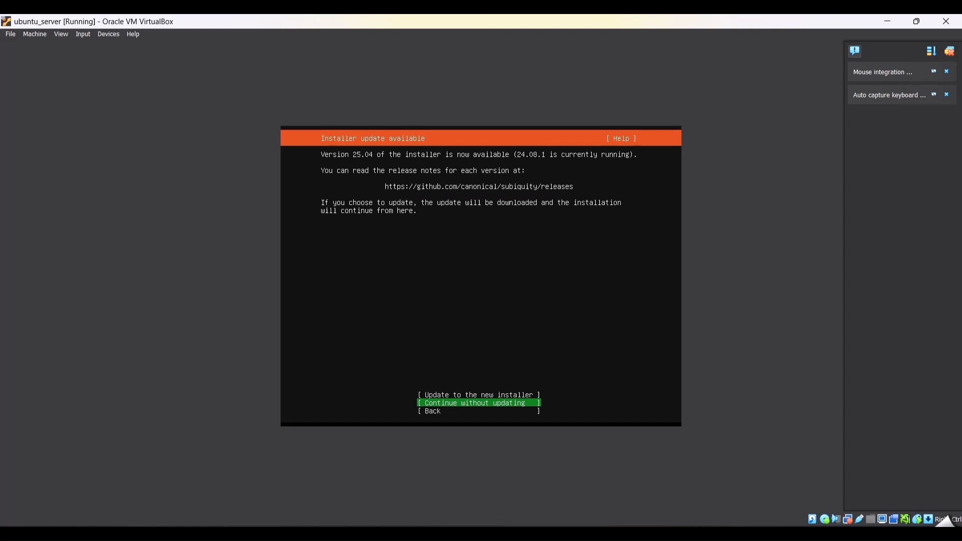
# Continue without updating the installer, keeping the English (US) keyboard layout and the default Ubuntu Server installation base
pyautogui.press('Return')
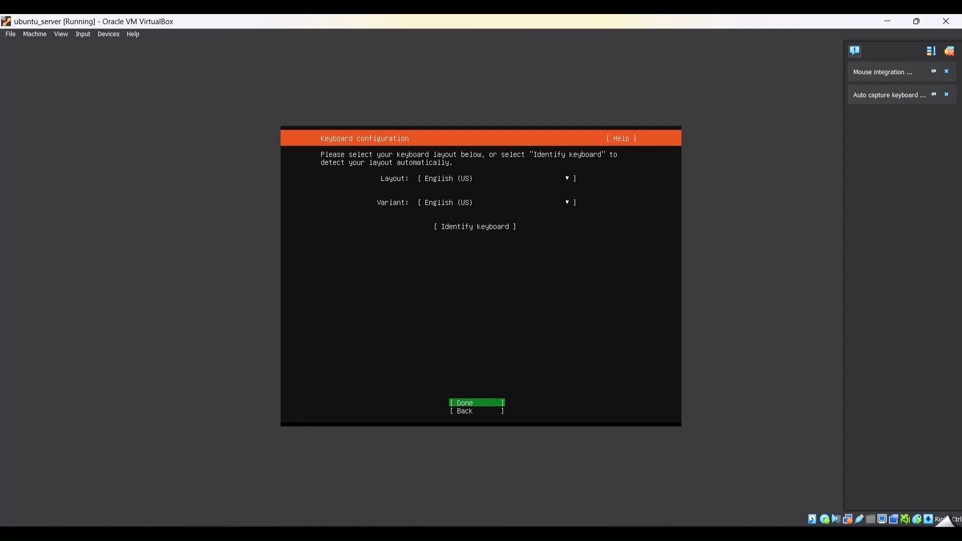
pyautogui.press('Return')
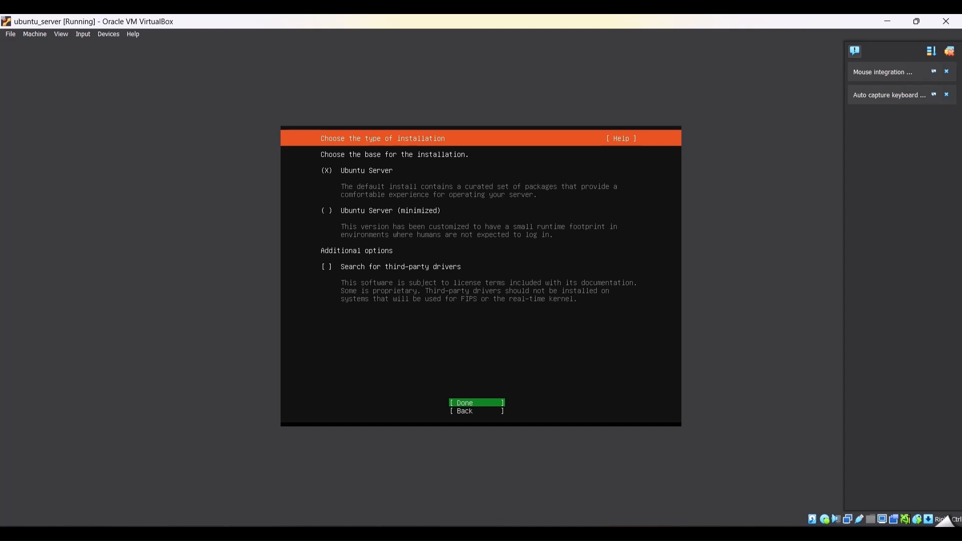
pyautogui.press('Return')
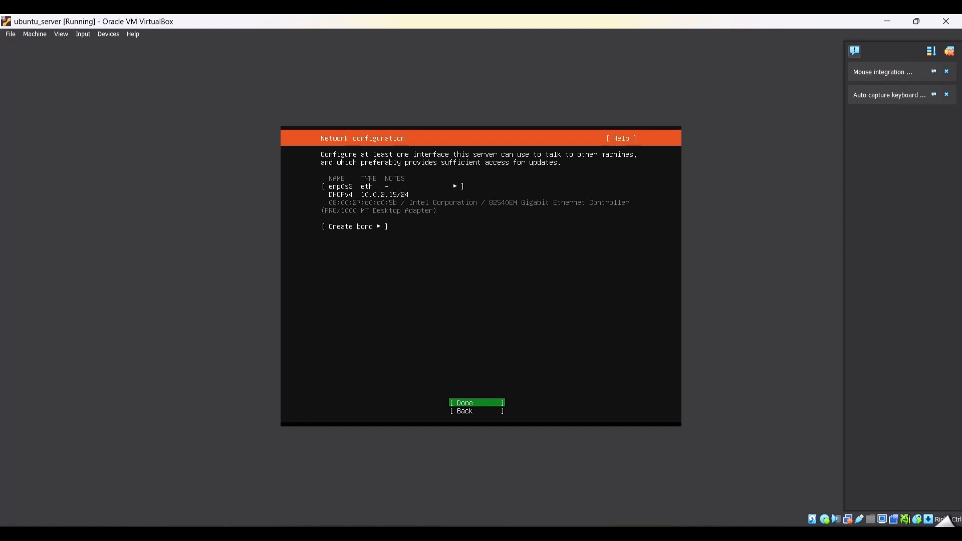
# Accept the default network interface and archive mirror settings, leaving the proxy address blank
pyautogui.press('Return')
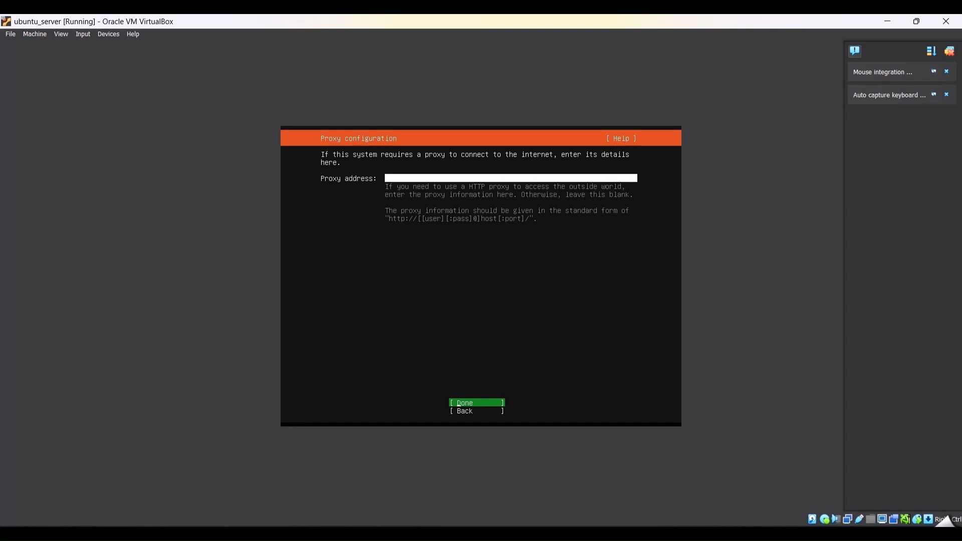
pyautogui.press('Return')
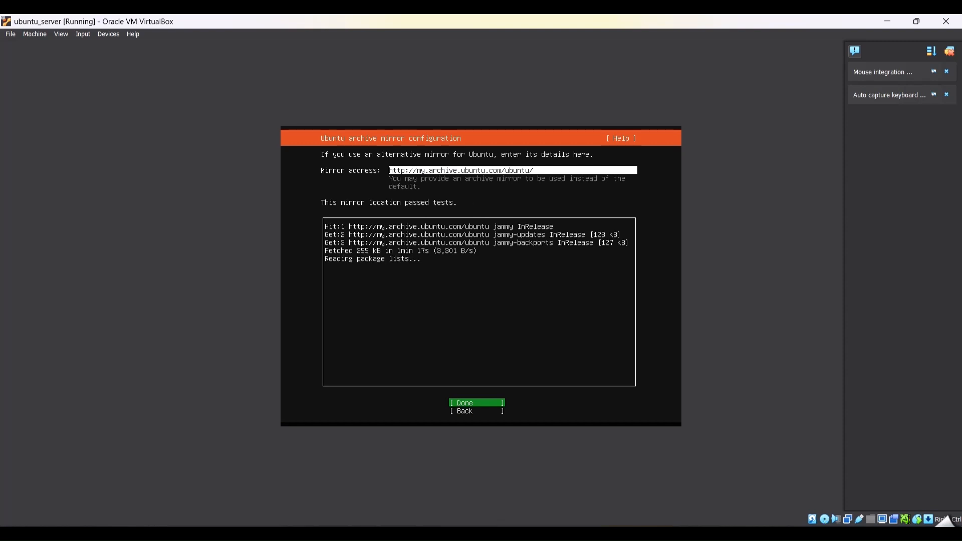
pyautogui.press('Return')
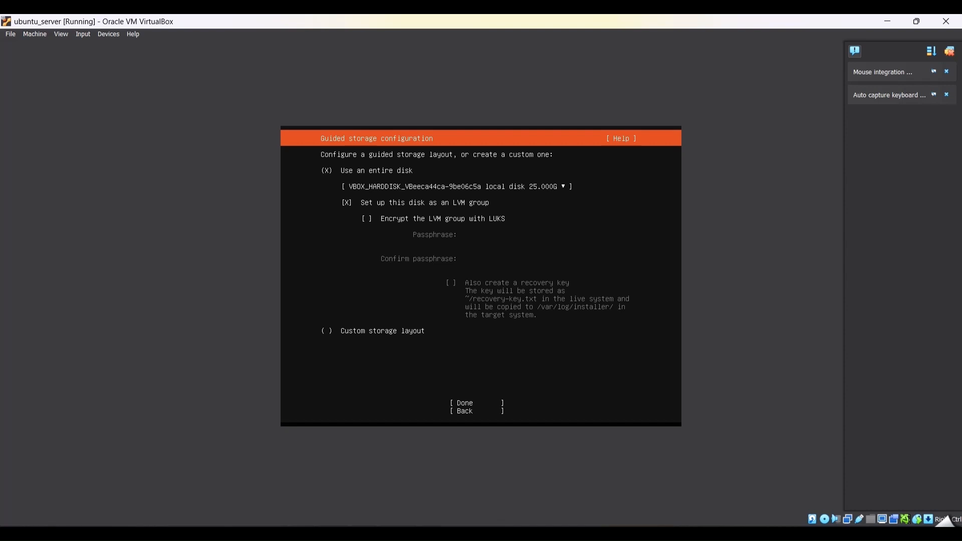
# Accept the guided storage layout using the entire disk as an LVM group, and confirm the destructive formatting
pyautogui.press('Down')
pyautogui.press('Down')
pyautogui.press('Down')
pyautogui.press('Down')
pyautogui.press('Down')
pyautogui.press('Down')
pyautogui.press('Up')
pyautogui.press('Return')
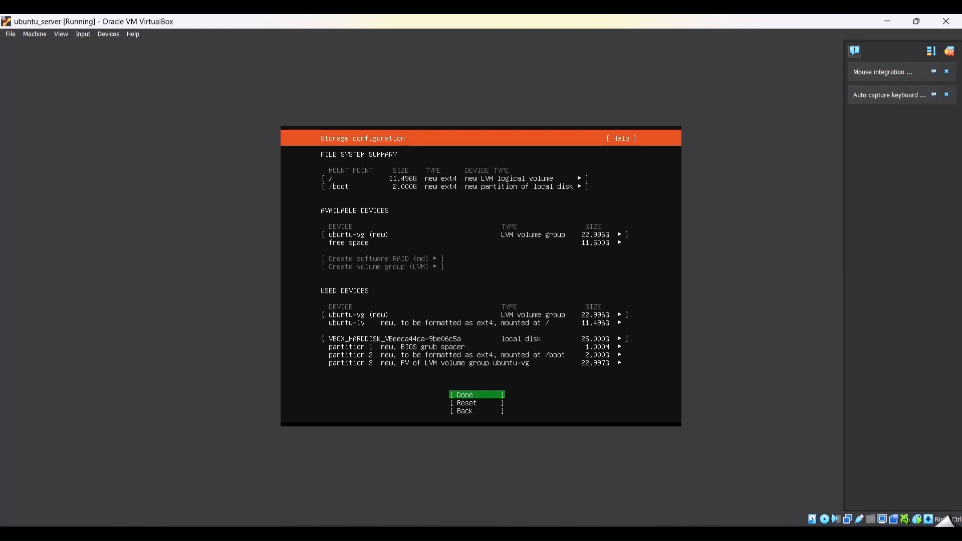
pyautogui.press('Return')
pyautogui.press('Down')
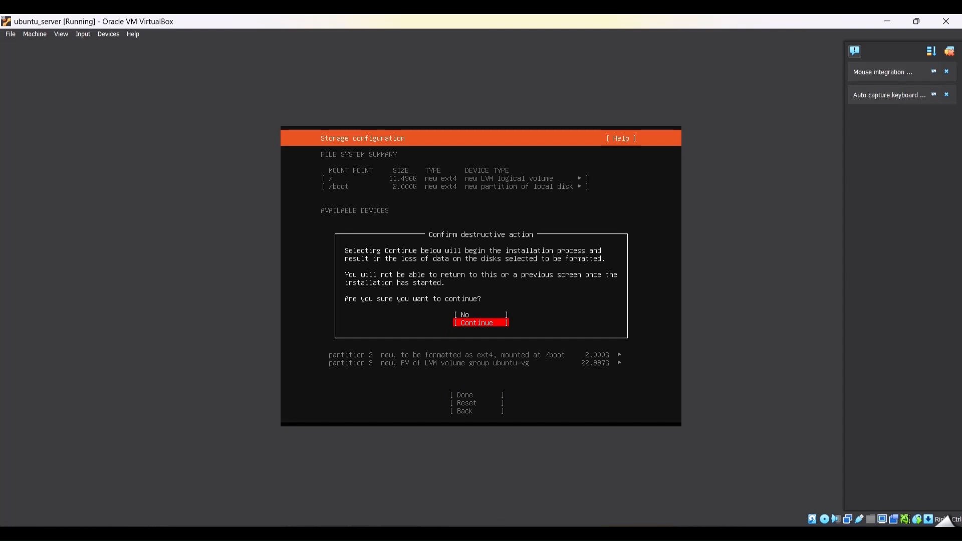
pyautogui.press('Return')
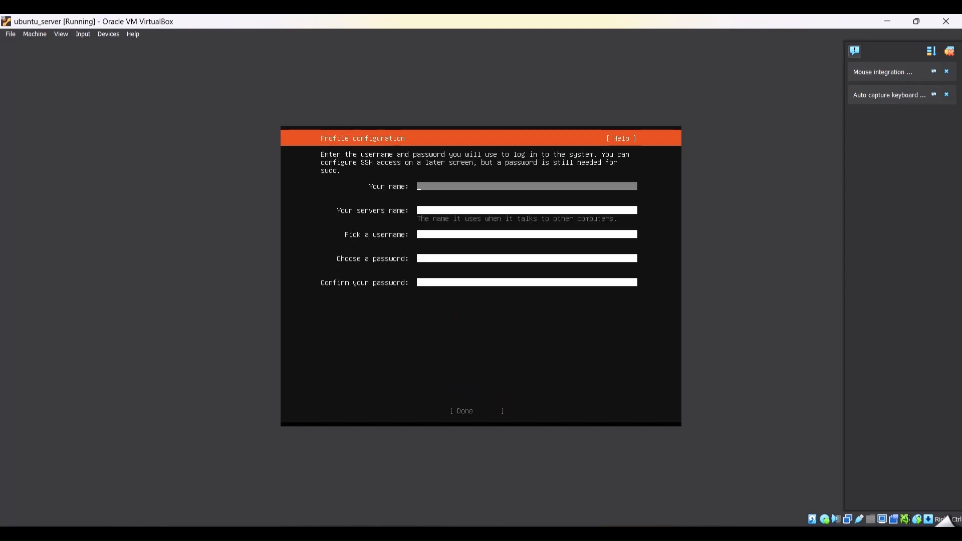
# Fill in the profile's name, server name and username, each as ubuntu_server
pyautogui.write('ubuntu_server')
pyautogui.press('Tab')
pyautogui.write('ubuntu_server')
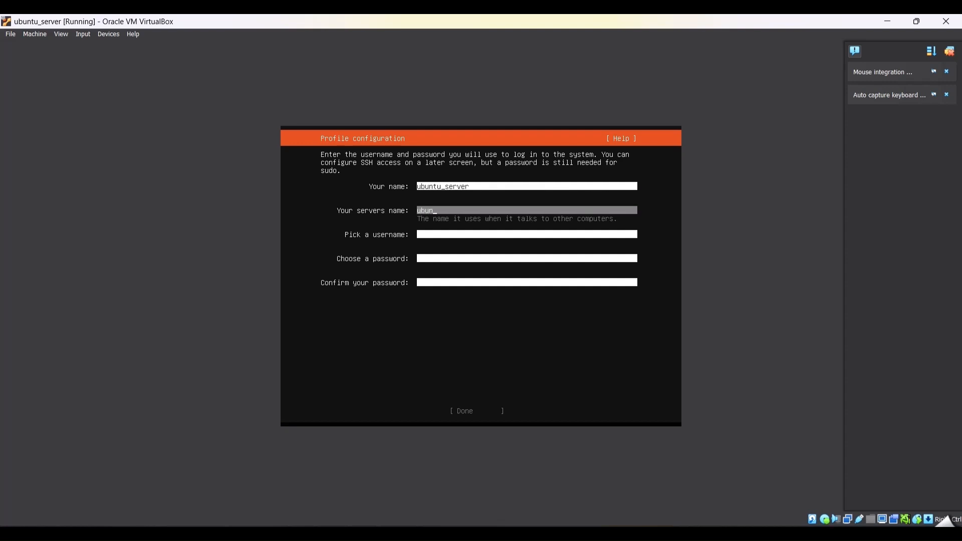
pyautogui.press('Tab')
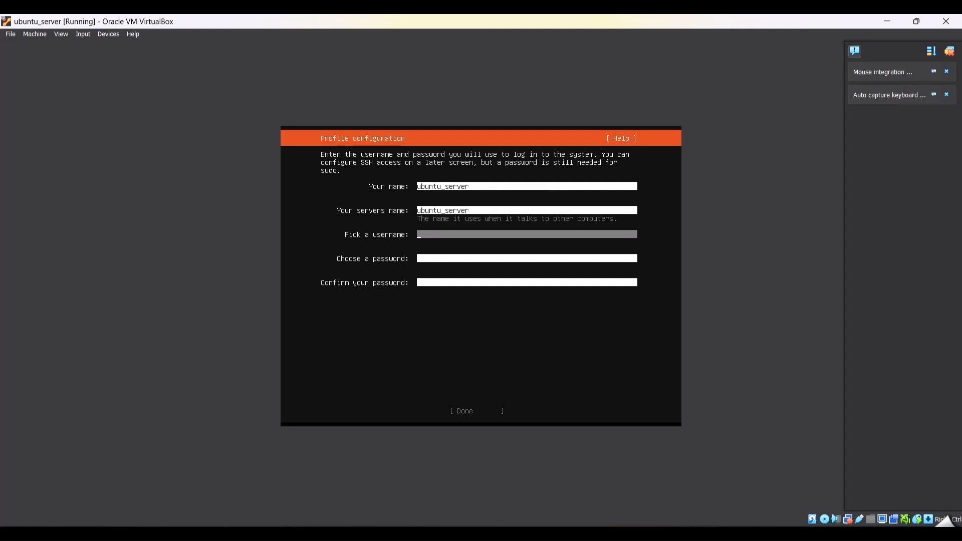
pyautogui.write('ubuntu_server')
# Enter and confirm the account password, and submit the profile configuration
pyautogui.press('Tab')
pyautogui.write('*********')
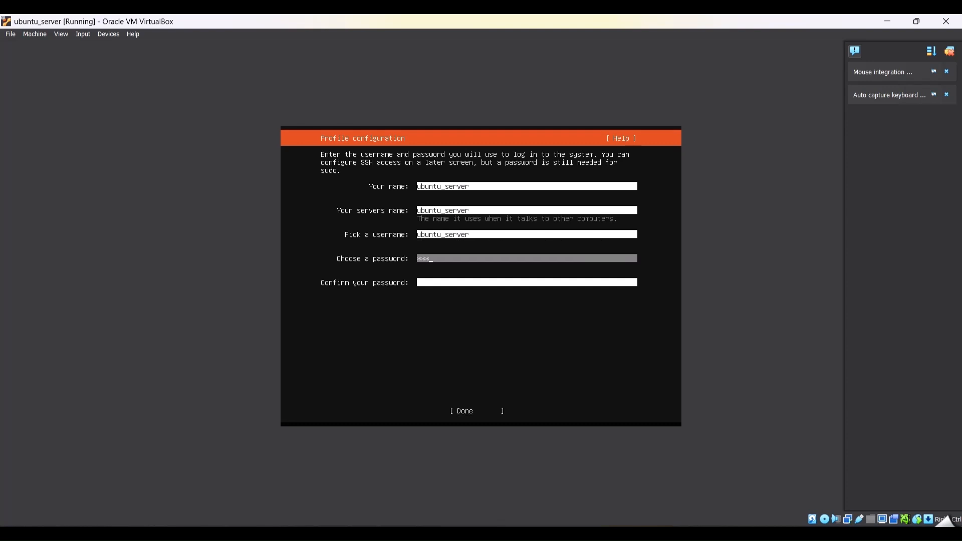
pyautogui.press('Tab')
pyautogui.write('*****')
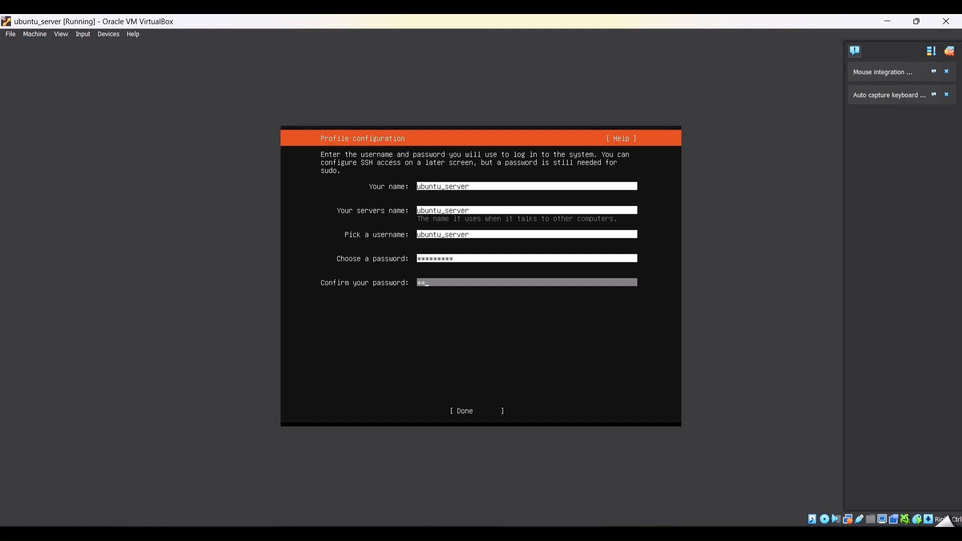
pyautogui.write('****')
pyautogui.press('Tab')
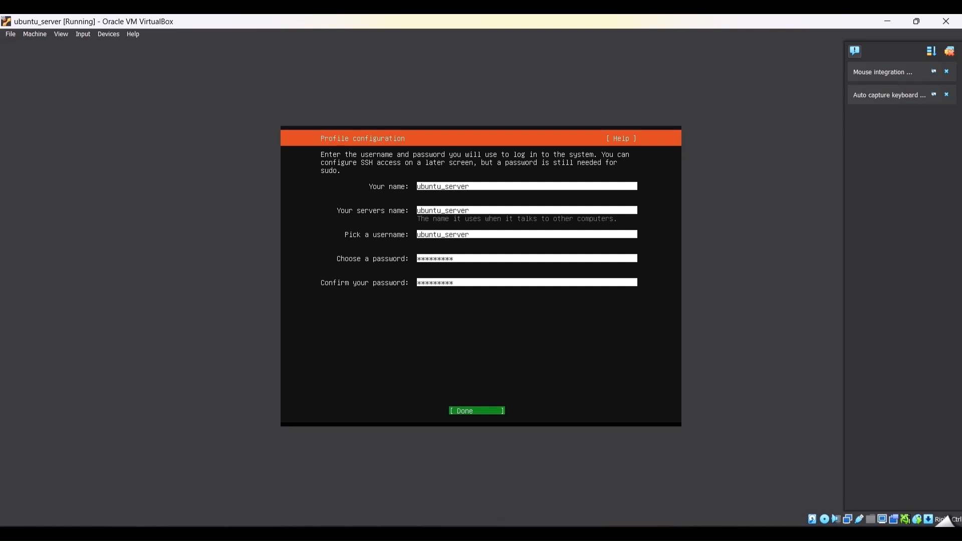
pyautogui.press('Return')
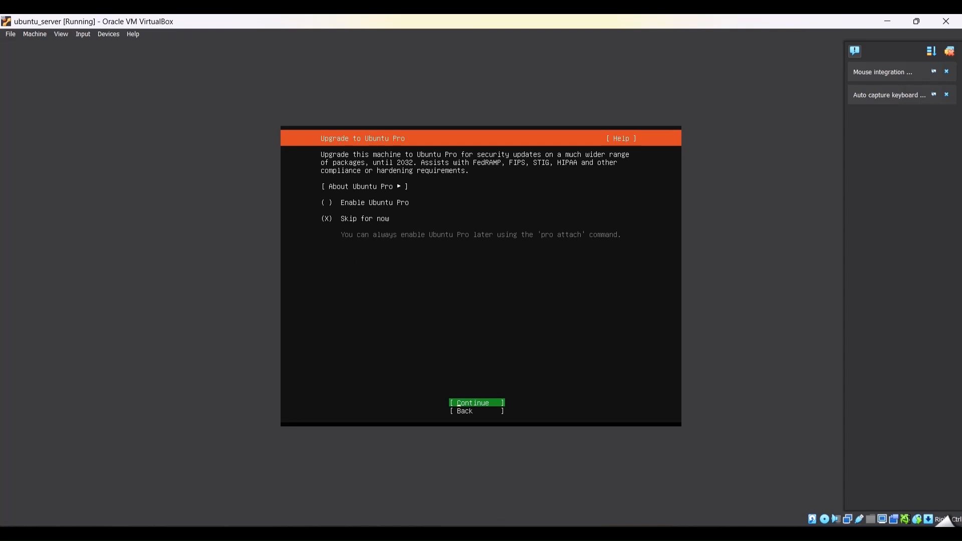
# Continue with Ubuntu Pro skipped, and enable installation of the OpenSSH server without importing an SSH key
pyautogui.press('Return')
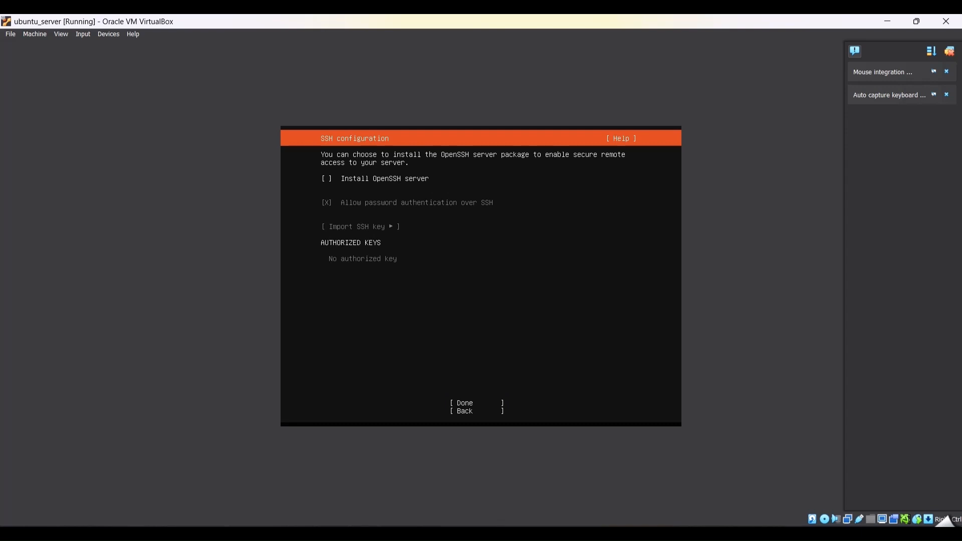
pyautogui.press('space')
pyautogui.press('Tab')
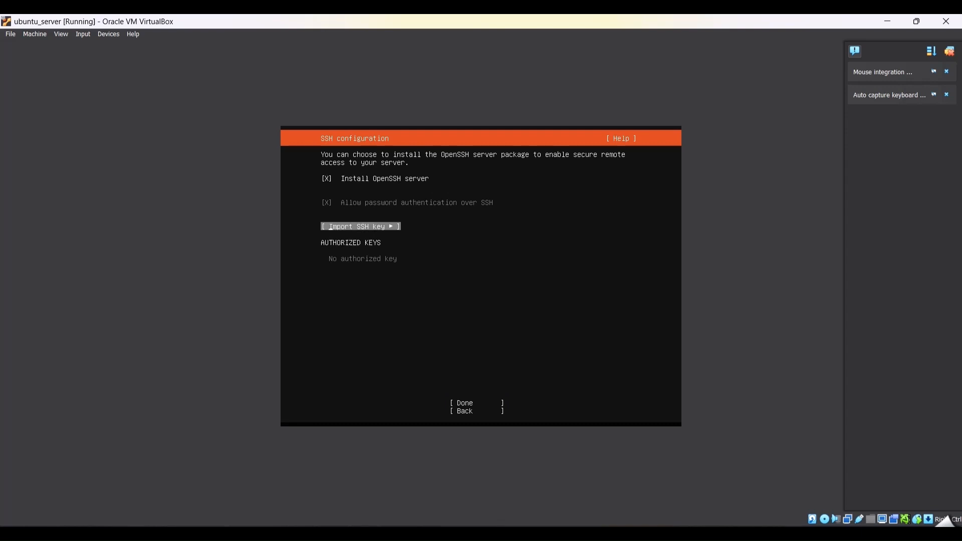
pyautogui.press('Tab')
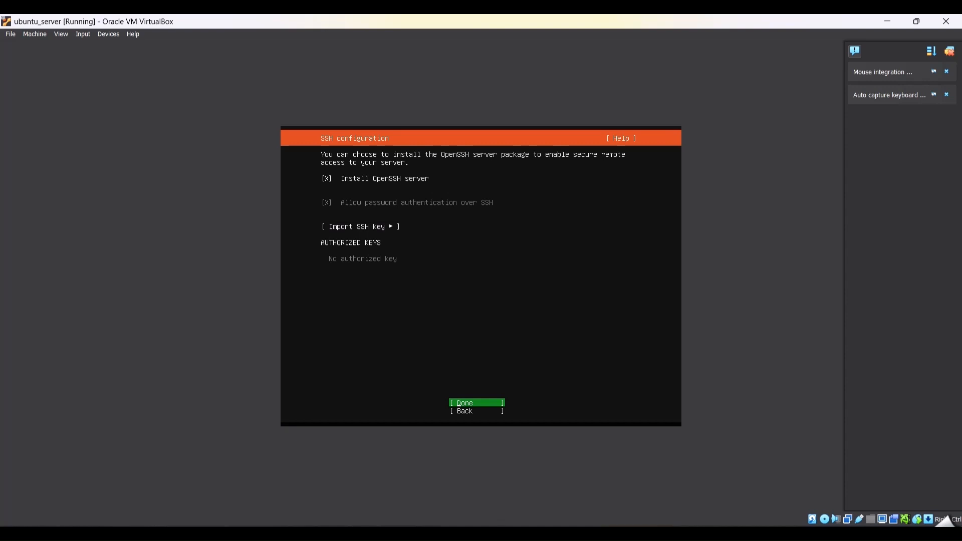
pyautogui.press('Tab')
pyautogui.hotkey('shift', 'Tab')
pyautogui.press('Return')
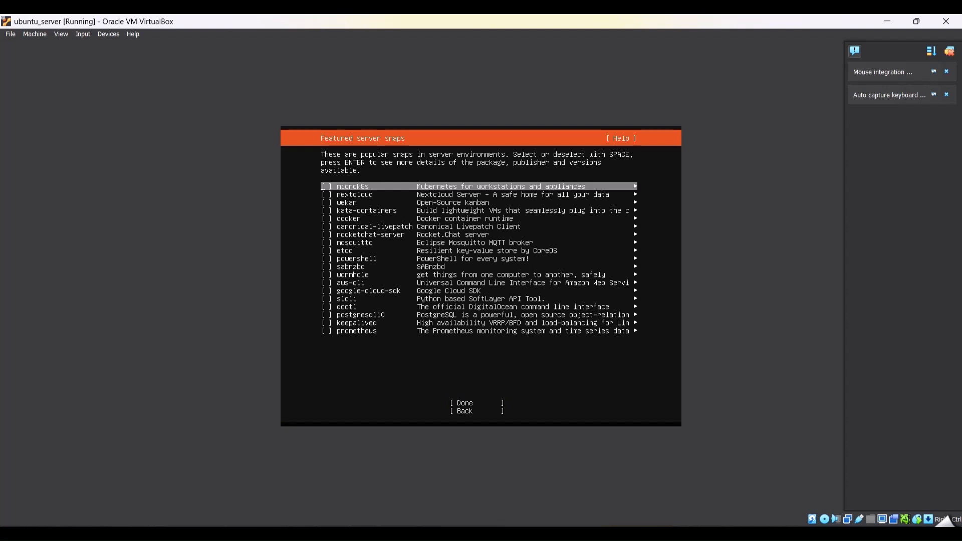
# Leave all featured server snaps unselected and proceed with the installation
pyautogui.press('Down')
pyautogui.press('Down')
pyautogui.press('Down')
pyautogui.press('Down')
pyautogui.press('Down')
pyautogui.press('Down')
pyautogui.press('Down')
pyautogui.press('Down')
pyautogui.press('Down')
pyautogui.press('Down')
pyautogui.press('Down')
pyautogui.press('Down')
pyautogui.press('Down')
pyautogui.press('Down')
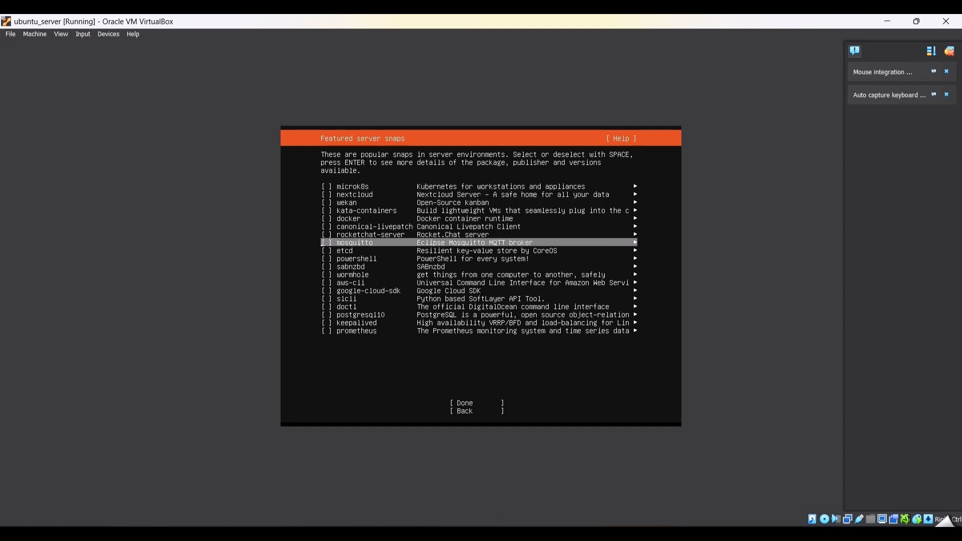
pyautogui.press('Down')
pyautogui.press('Down')
pyautogui.press('Down')
pyautogui.press('Down')
pyautogui.press('Down')
pyautogui.press('Down')
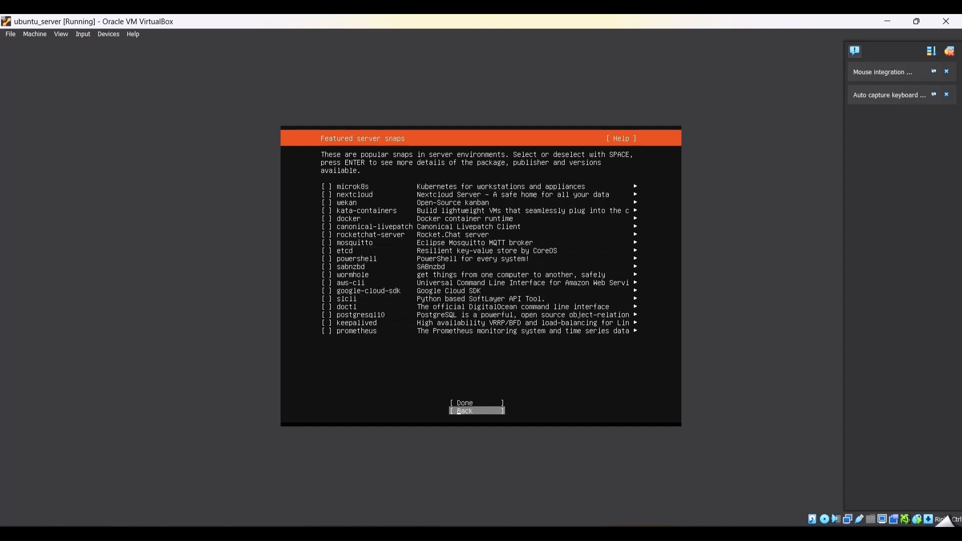
pyautogui.press('Up')
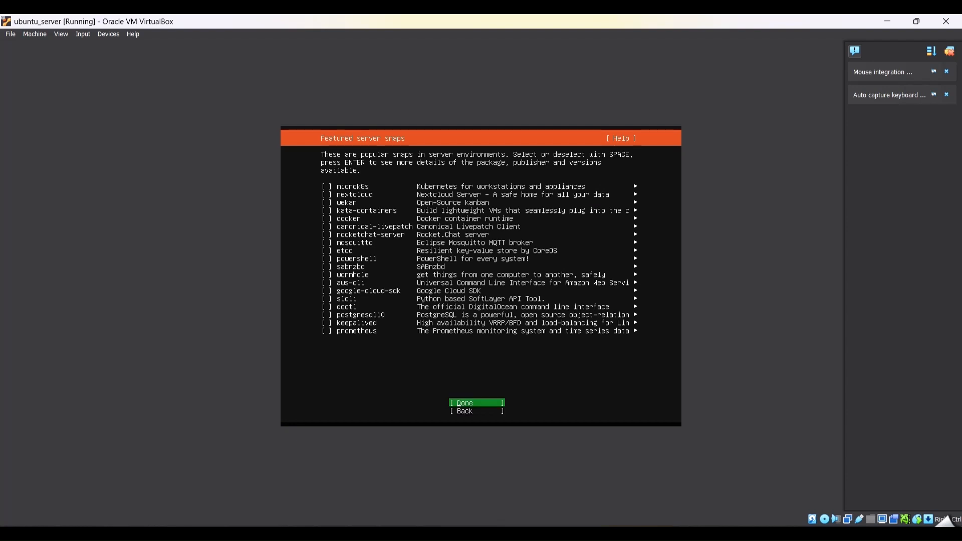
pyautogui.press('Return')
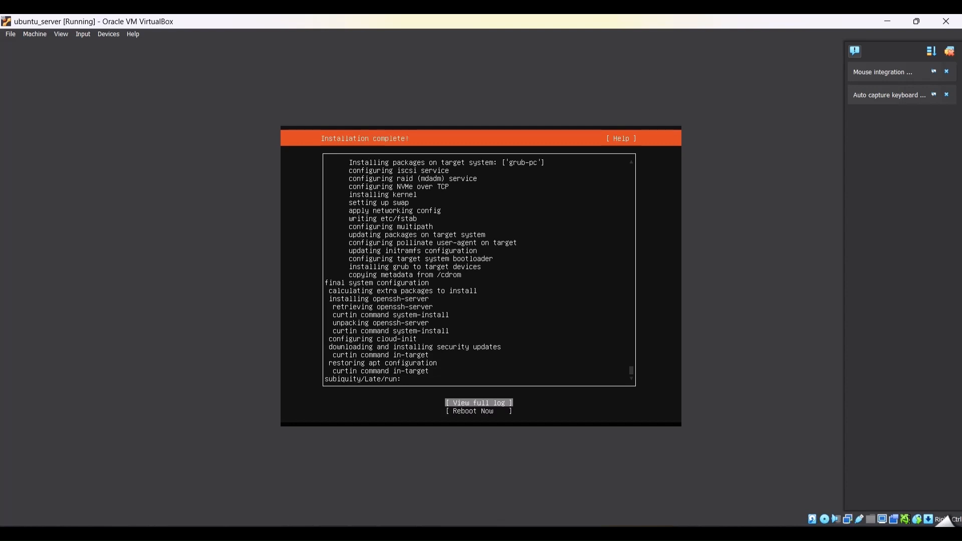
# Reboot the virtual machine from the completed installer and acknowledge the request to remove the installation medium
pyautogui.press('Down')
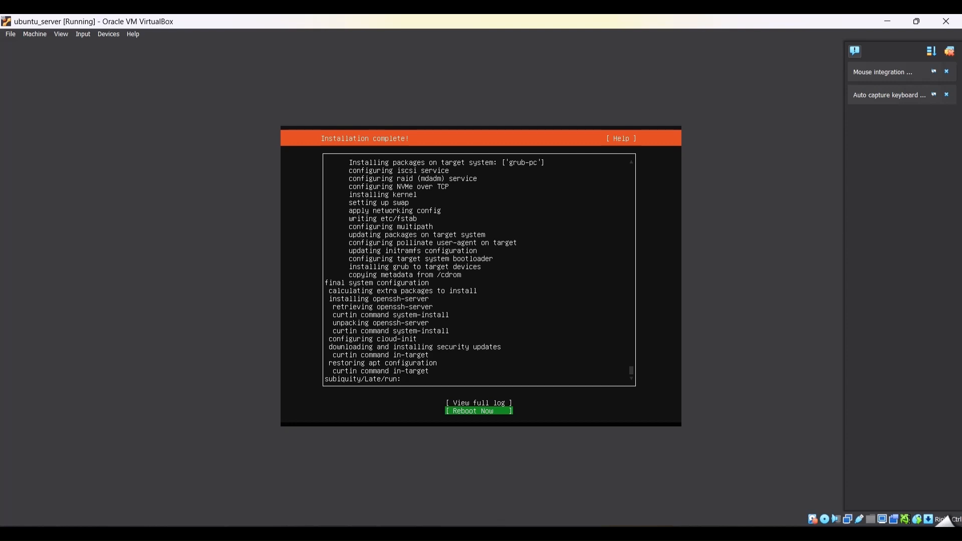
pyautogui.press('Return')
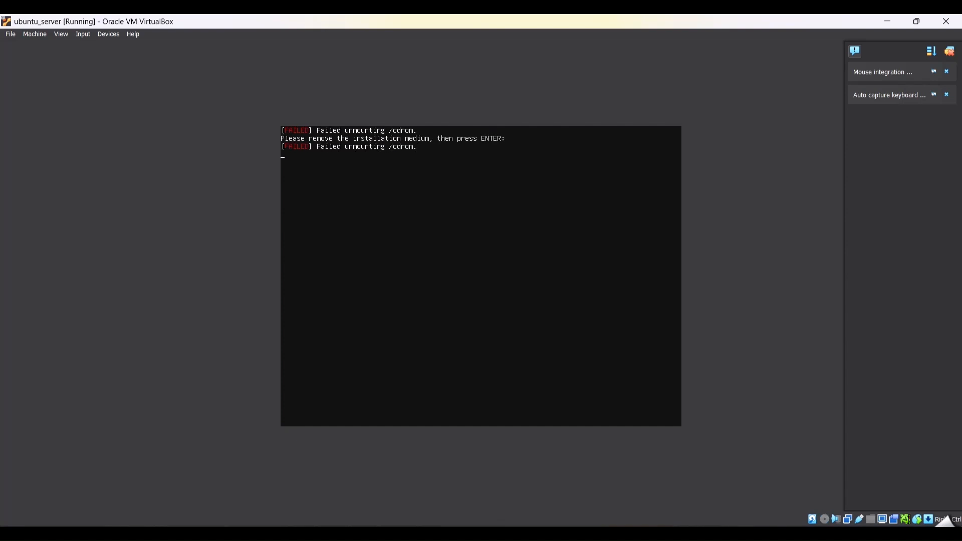
pyautogui.press('Return')
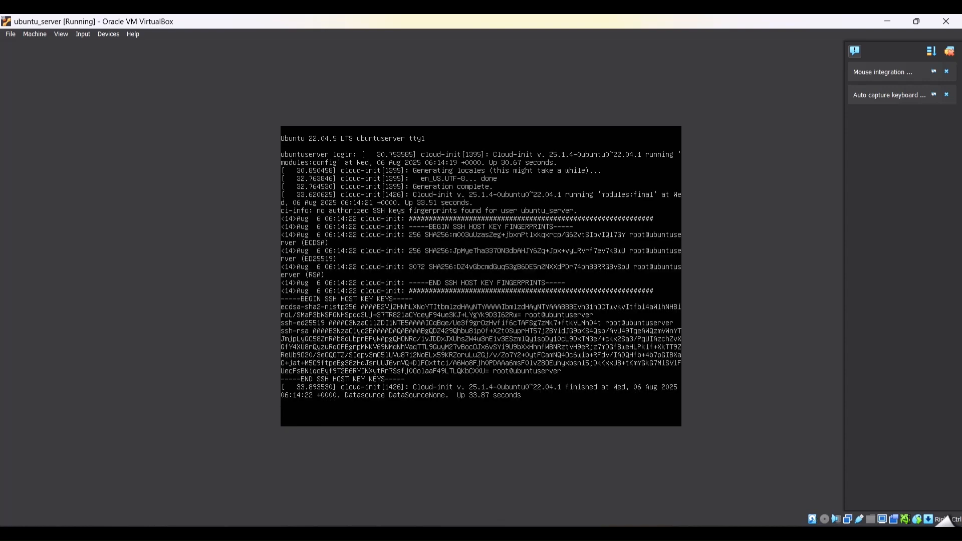
# Log in to the server console as ubuntu_server with the account password
pyautogui.press('Return')
pyautogui.write('ubuntu_server')
pyautogui.press('Return')
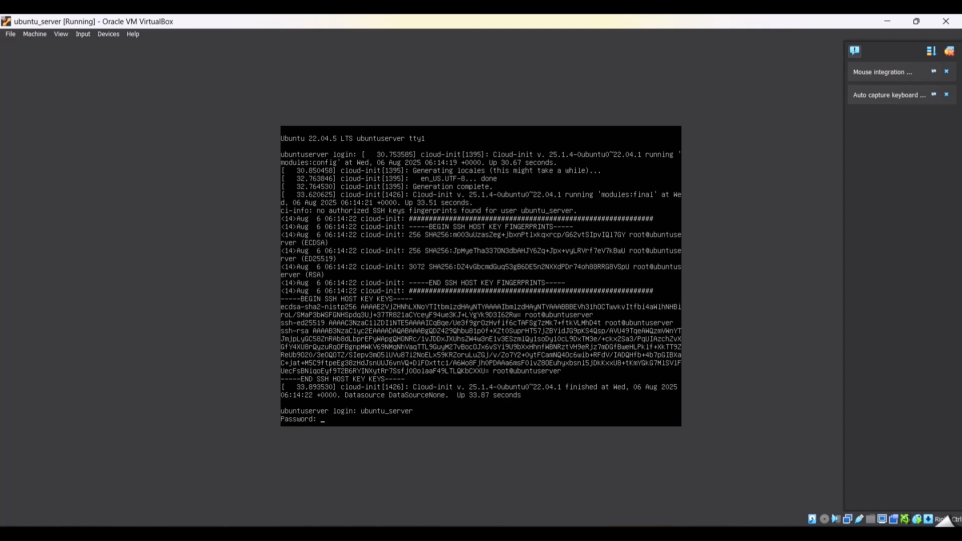
pyautogui.press('Return')
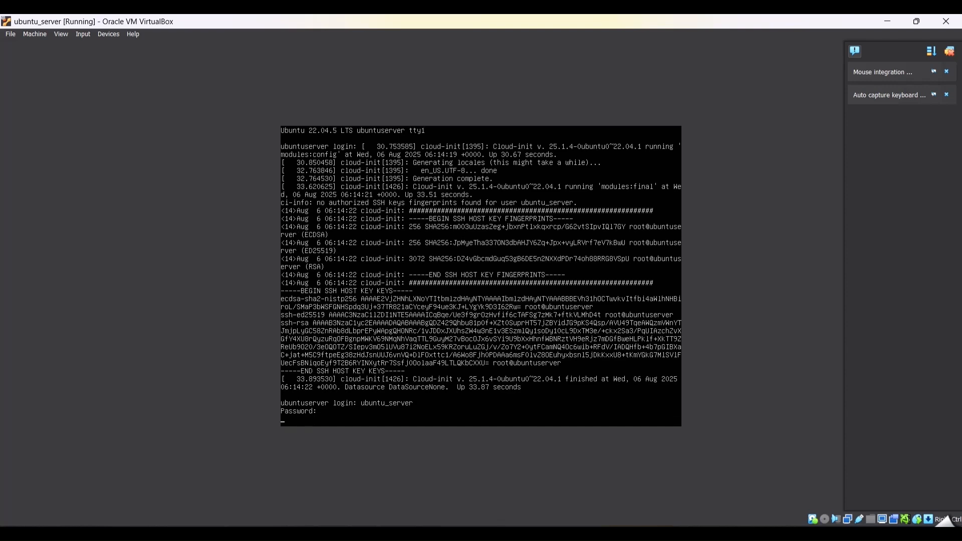